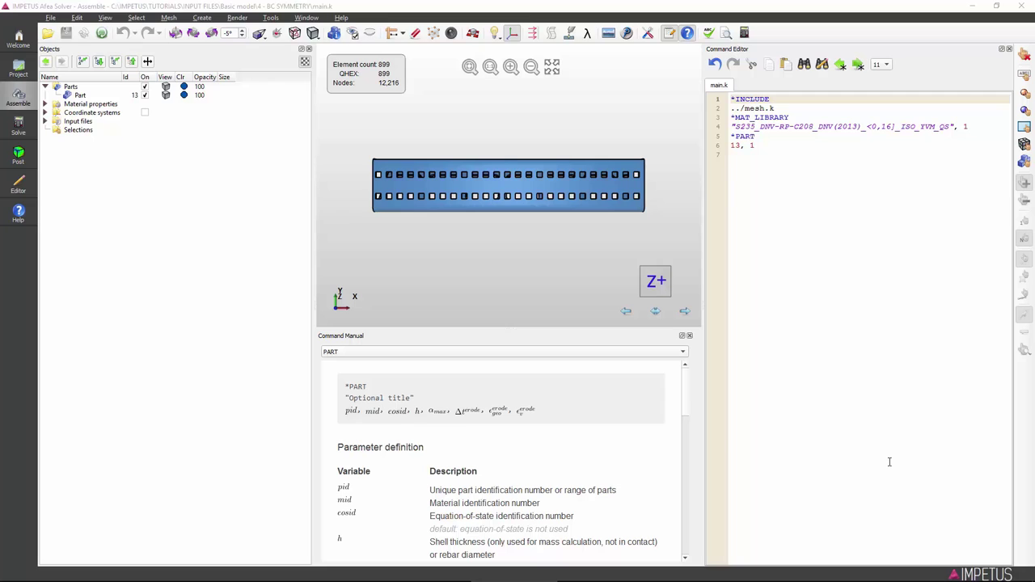
Add *GEOMETRY_SEED_NODE on line 7 of main.k, with geometry id 1 beneath it.
{"action": "left_click", "coordinate": [942, 423]}
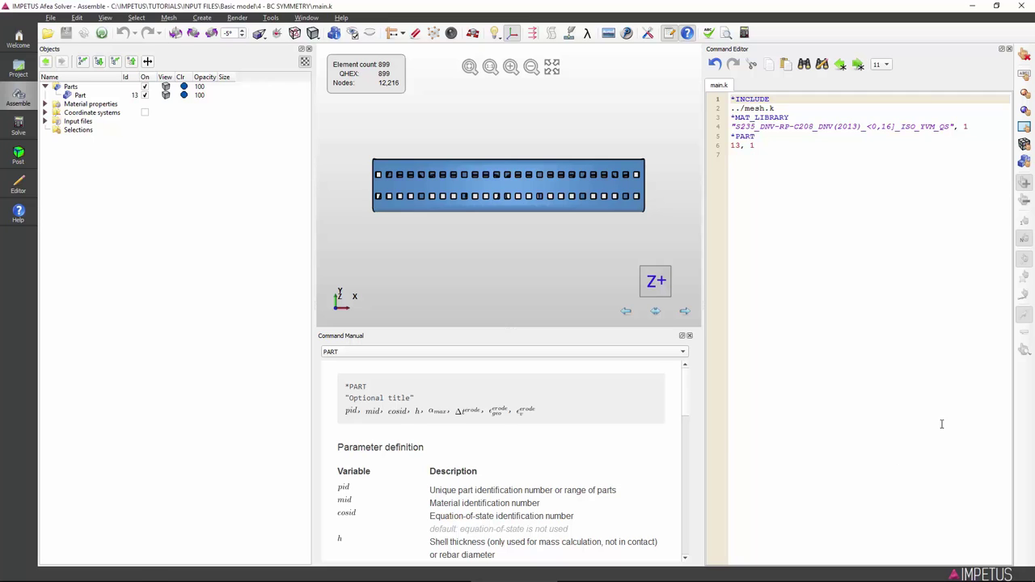
{"action": "type", "text": "*GEO"}
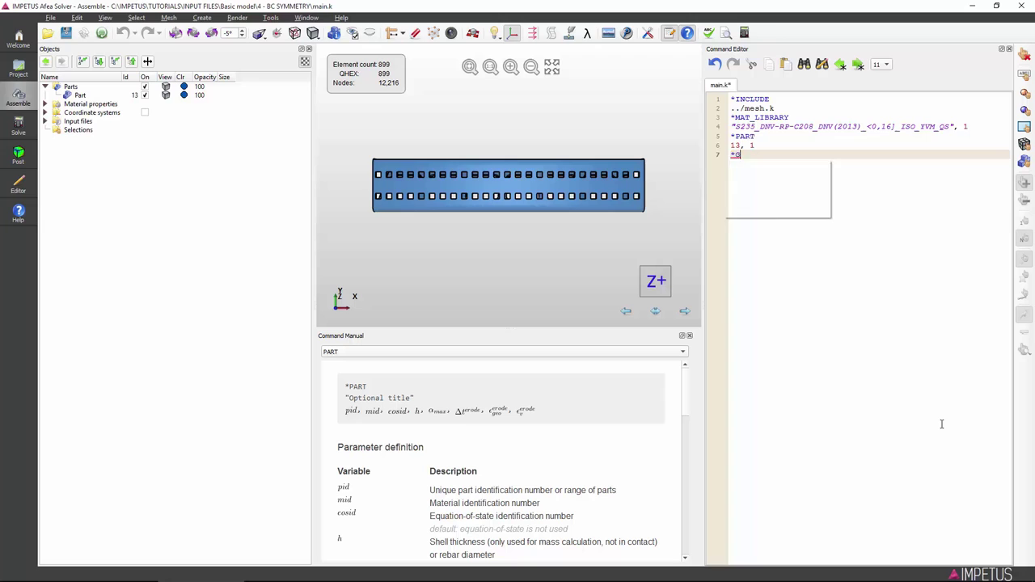
{"action": "key", "text": "Down"}
{"action": "key", "text": "Down"}
{"action": "key", "text": "Down"}
{"action": "key", "text": "Down"}
{"action": "key", "text": "Down"}
{"action": "key", "text": "Return"}
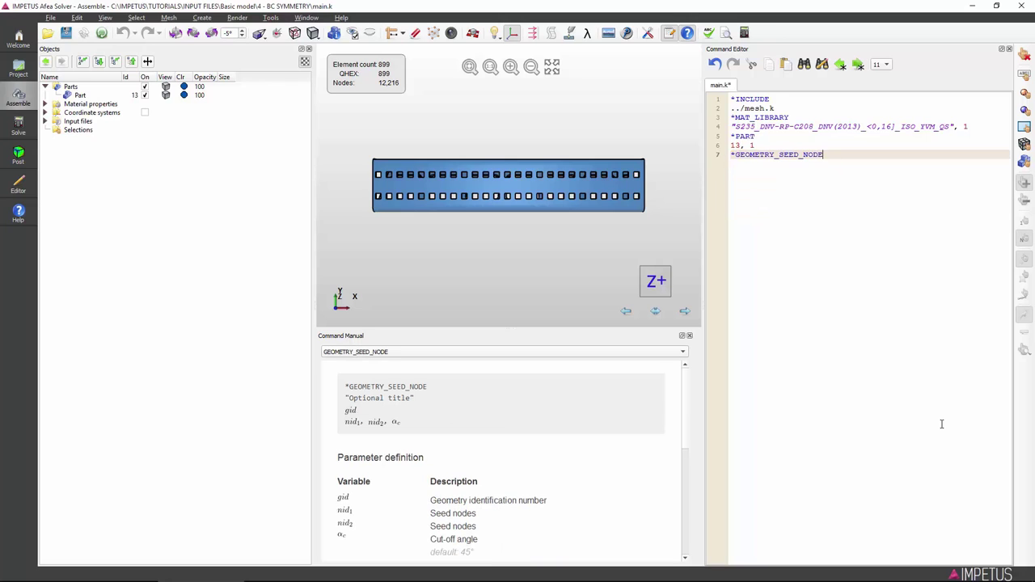
{"action": "key", "text": "Return"}
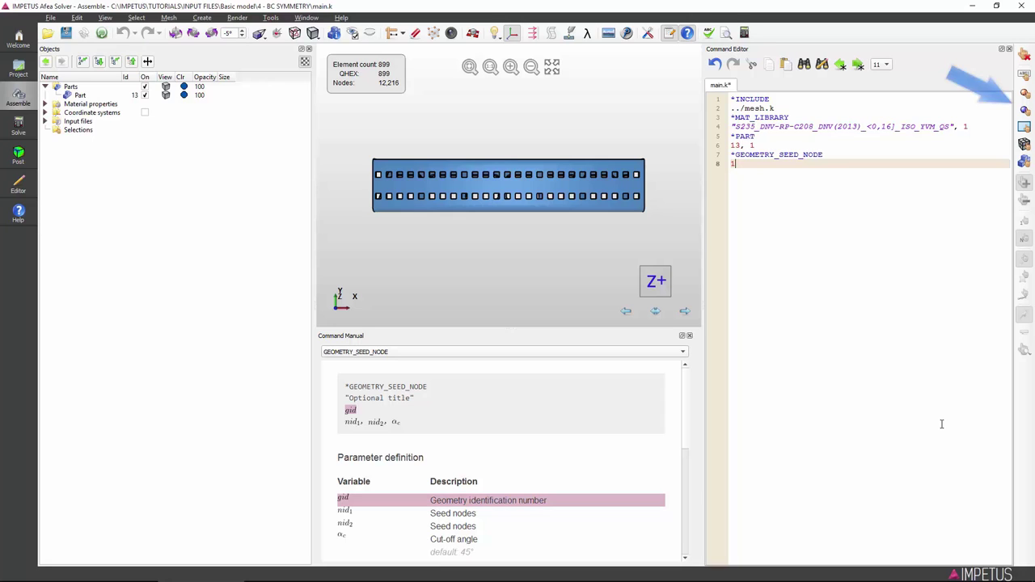
Enable node picking and display the tube with element faces and element lines.
{"action": "left_click", "coordinate": [1024, 117]}
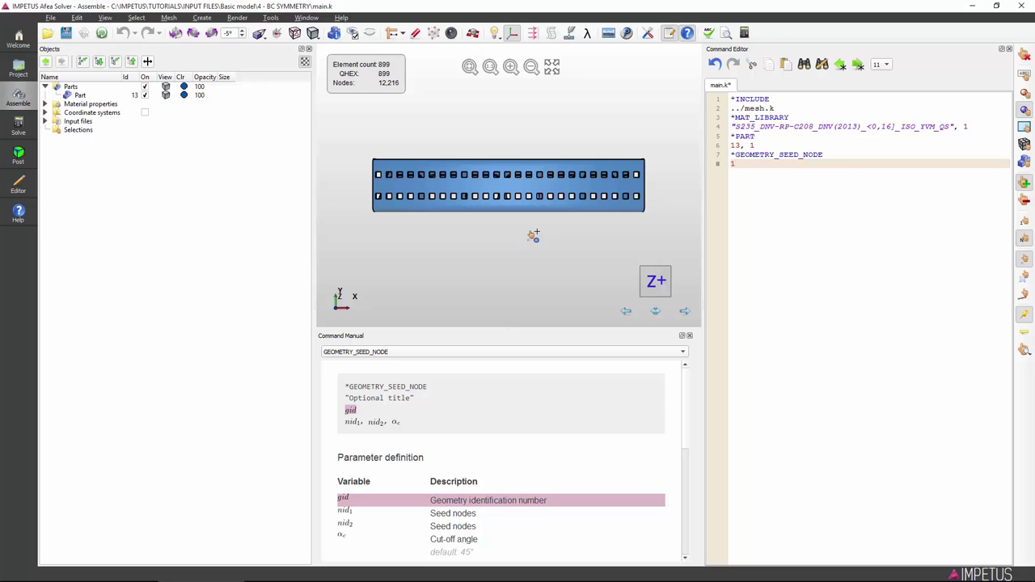
{"action": "left_click", "coordinate": [106, 17]}
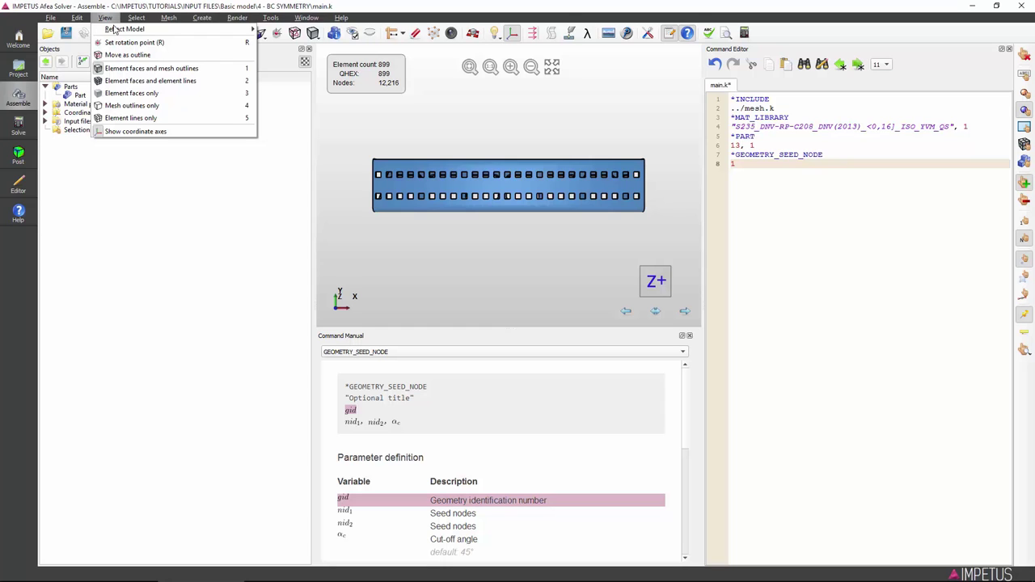
{"action": "left_click", "coordinate": [130, 80]}
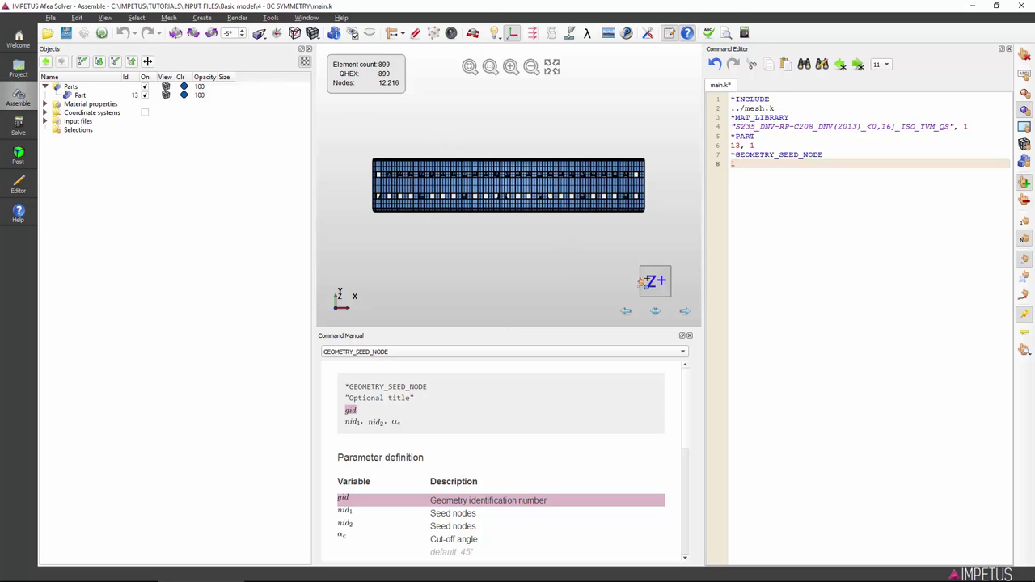
Turn the tube to its X- end view, zoom in and pick an inner edge node.
{"action": "left_click", "coordinate": [644, 281]}
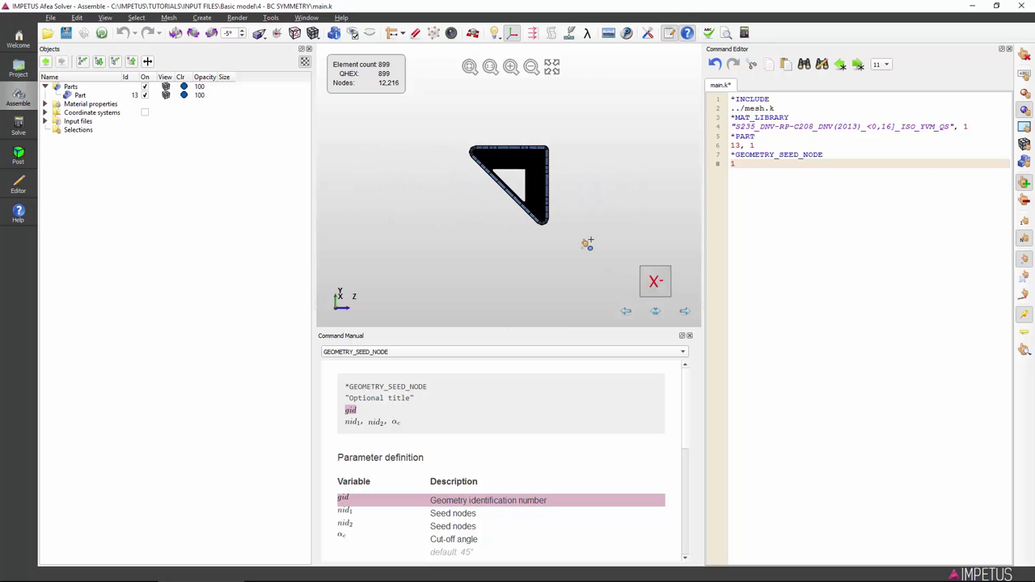
{"action": "scroll", "coordinate": [497, 178], "scroll_direction": "up", "scroll_amount": 4}
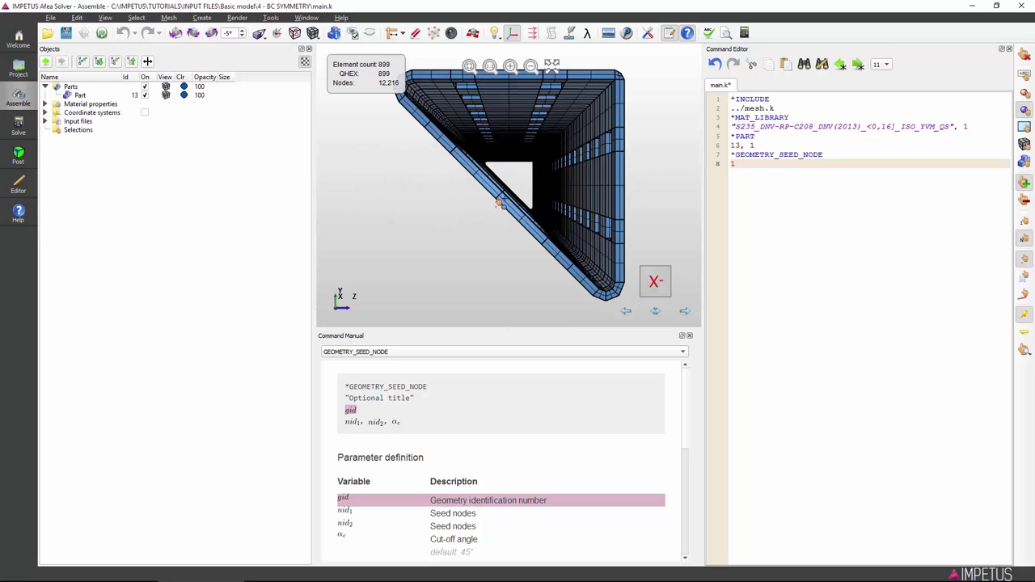
{"action": "left_click", "coordinate": [499, 201]}
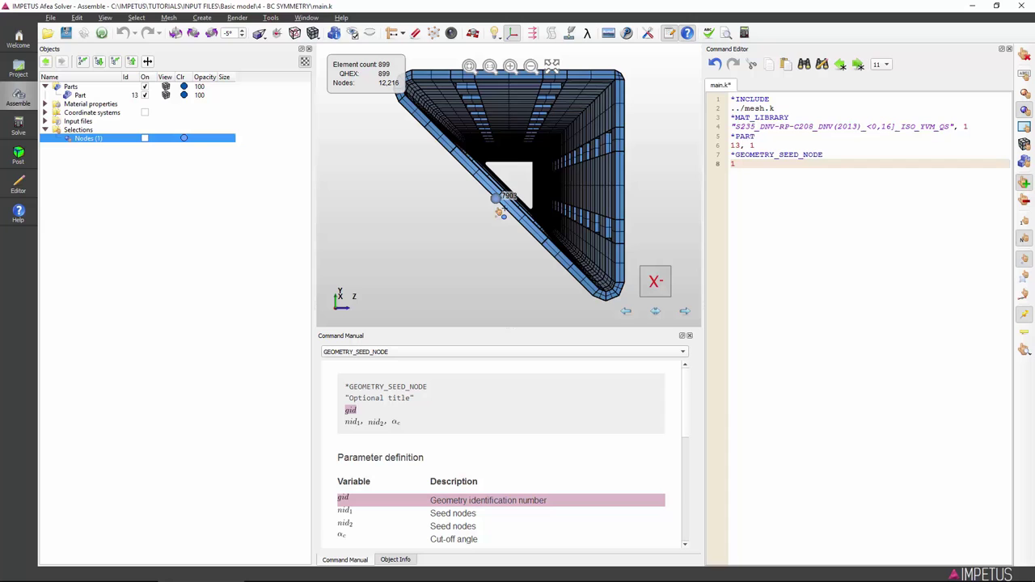
List seed nodes 7903 and 8004 on line 9, picking node 8004 on the tube edge.
{"action": "left_click", "coordinate": [404, 560]}
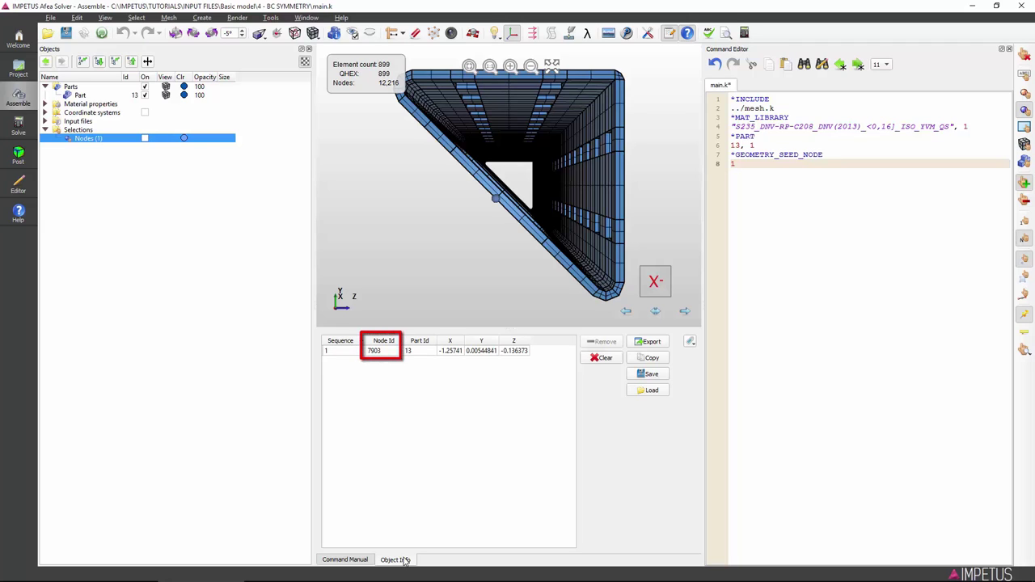
{"action": "key", "text": "Return"}
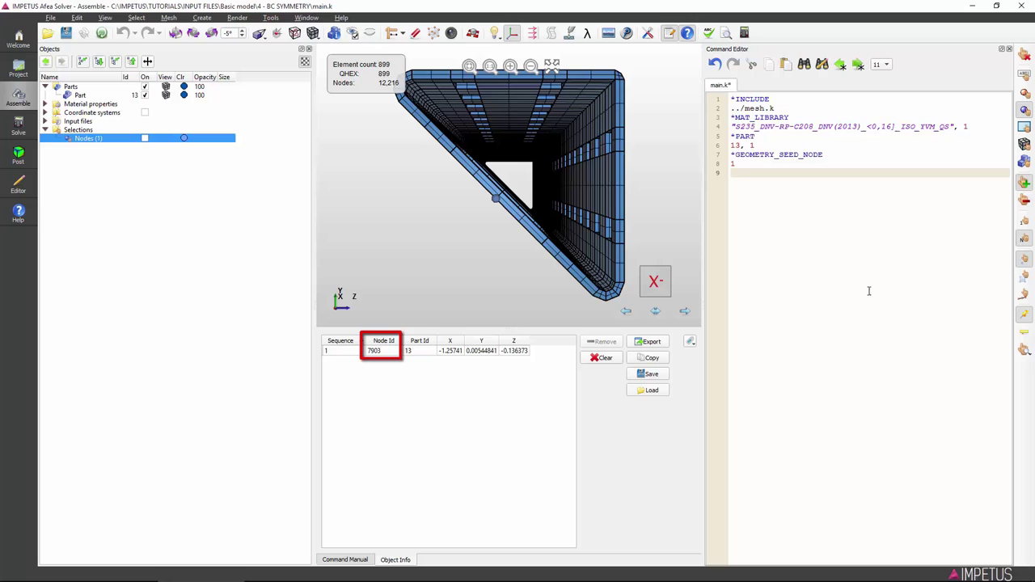
{"action": "type", "text": "7903"}
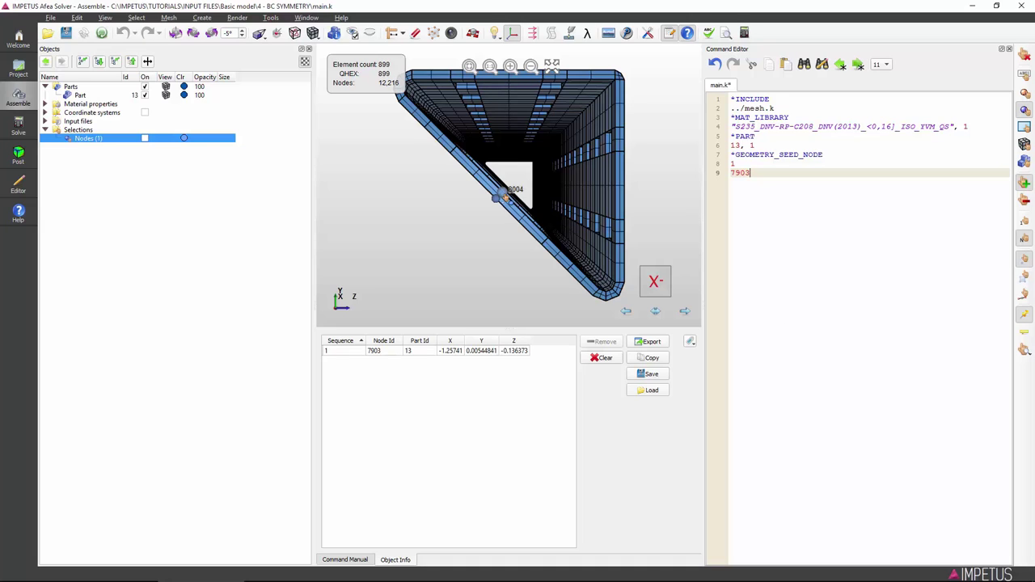
{"action": "left_click", "coordinate": [502, 194]}
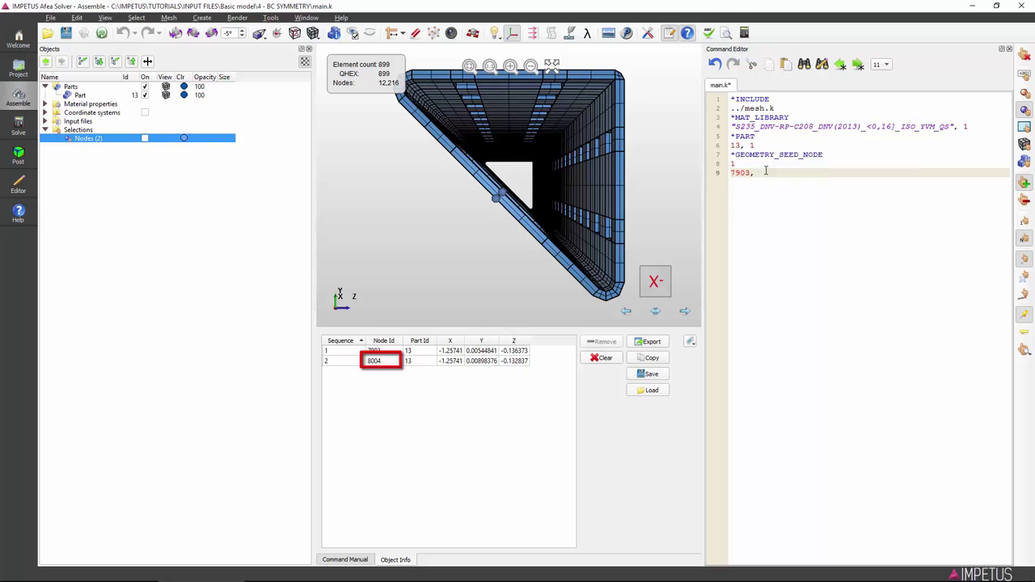
{"action": "type", "text": "8004"}
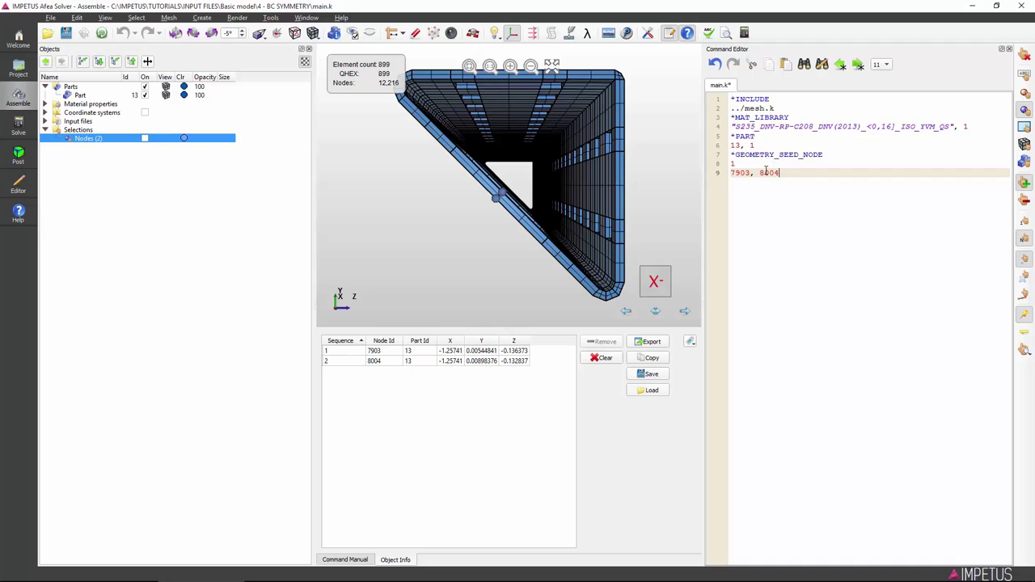
{"action": "key", "text": "Return"}
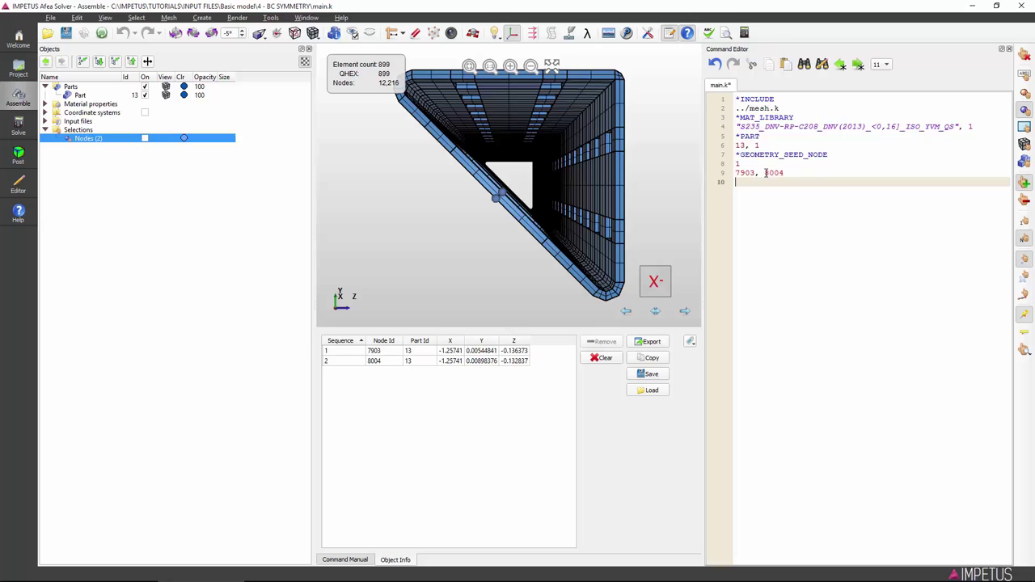
Add *BC_MOTION on line 10 of main.k and browse its Command Manual entry.
{"action": "type", "text": "*BC_MOTION"}
{"action": "key", "text": "Return"}
{"action": "left_click", "coordinate": [343, 560]}
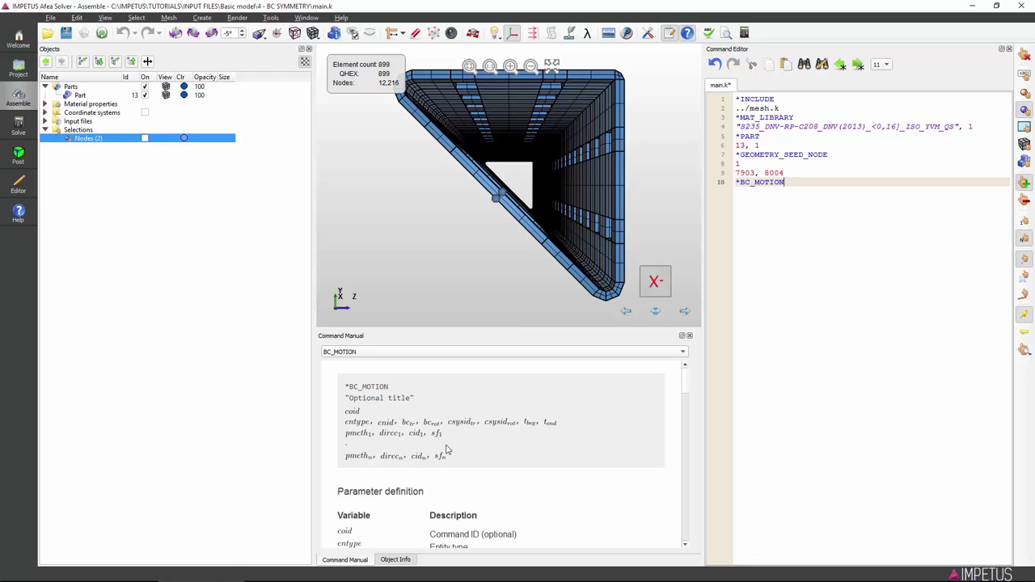
{"action": "scroll", "coordinate": [447, 449], "scroll_direction": "down", "scroll_amount": 15}
{"action": "scroll", "coordinate": [447, 449], "scroll_direction": "down", "scroll_amount": 6}
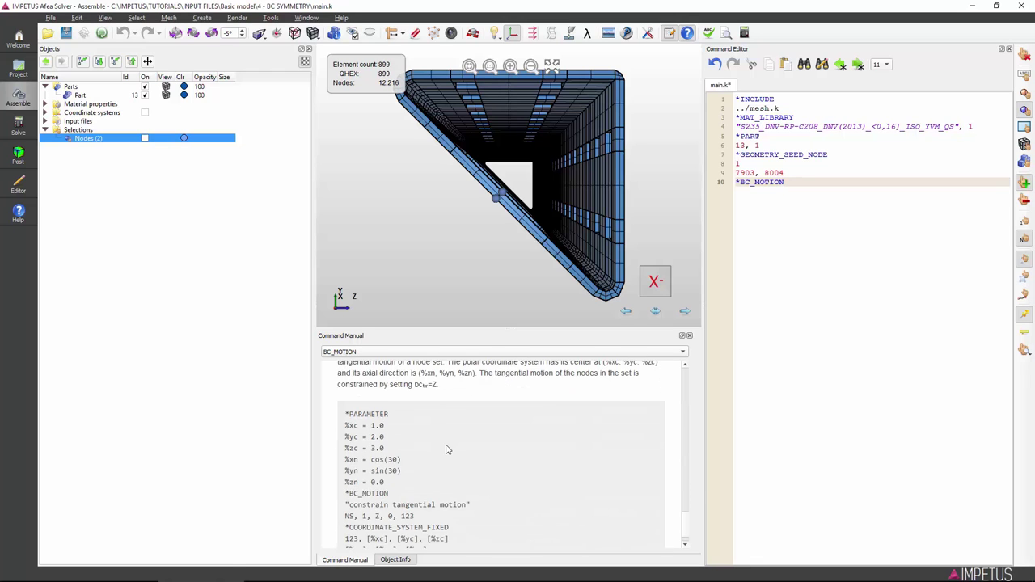
{"action": "scroll", "coordinate": [447, 449], "scroll_direction": "up", "scroll_amount": 20}
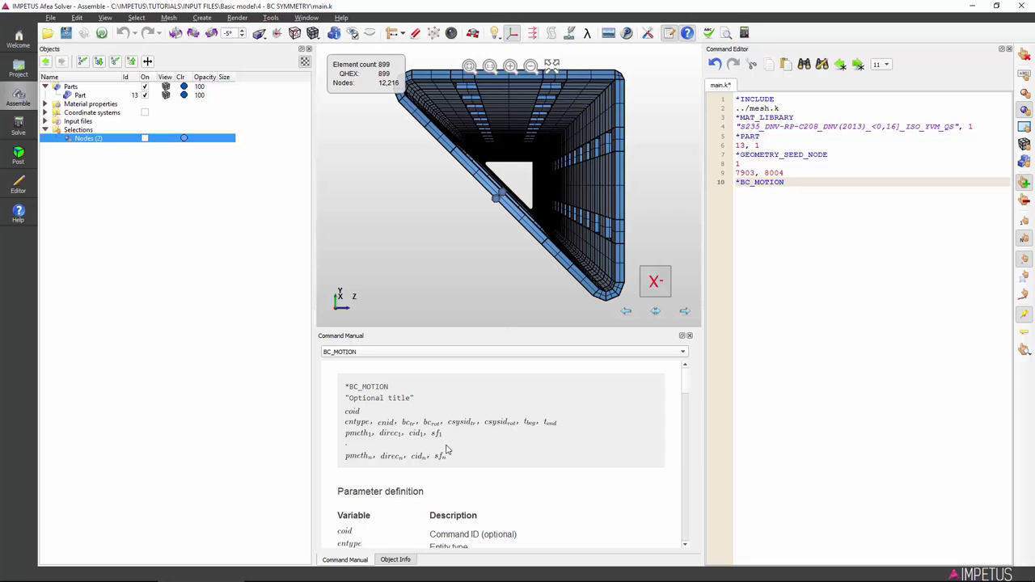
Enter the *BC_MOTION data line 1, G, 1, XYZ to fix geometry 1 in all directions.
{"action": "key", "text": "Return"}
{"action": "type", "text": "1"}
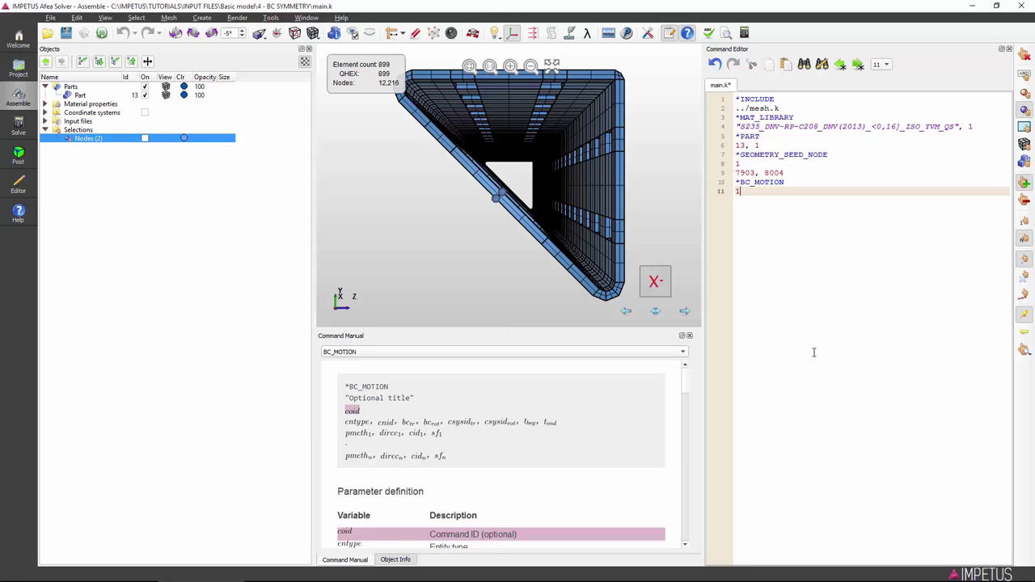
{"action": "type", "text": ", 0,"}
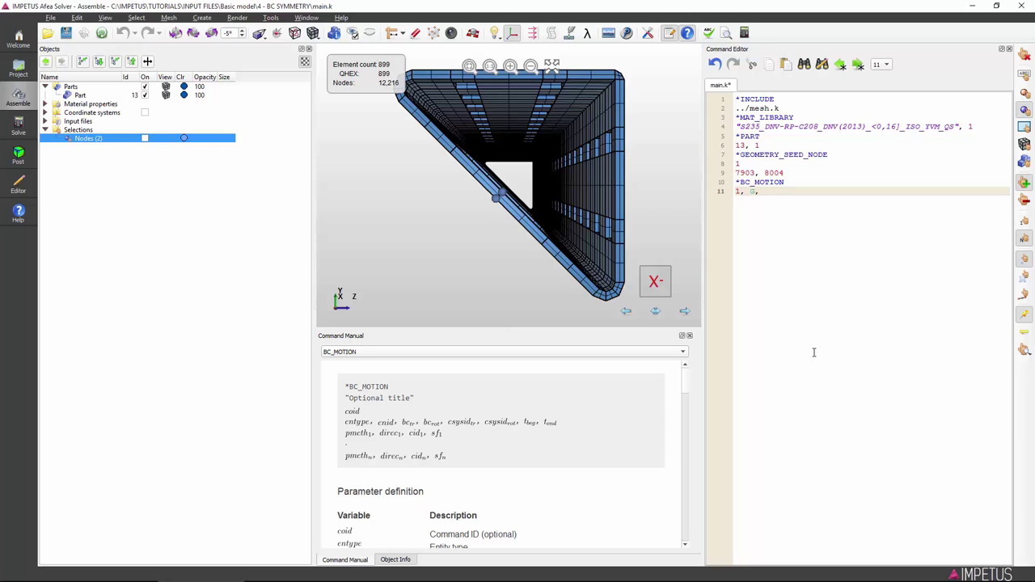
{"action": "type", "text": " 1"}
{"action": "type", "text": "XYZ"}
Save main.k and select the Seed node geometry under Geometries in the Objects tree.
{"action": "left_click", "coordinate": [66, 34]}
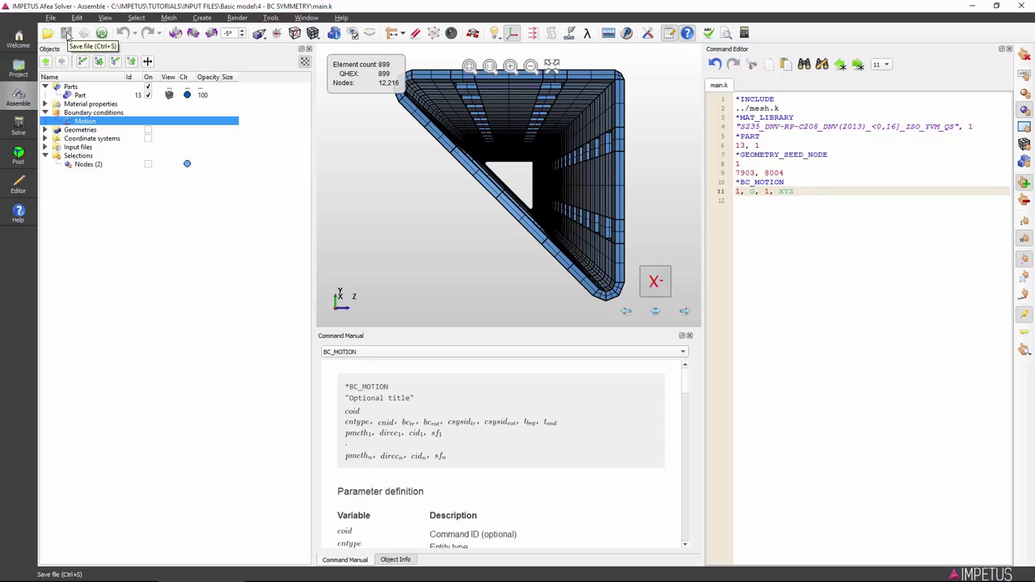
{"action": "left_click", "coordinate": [46, 131]}
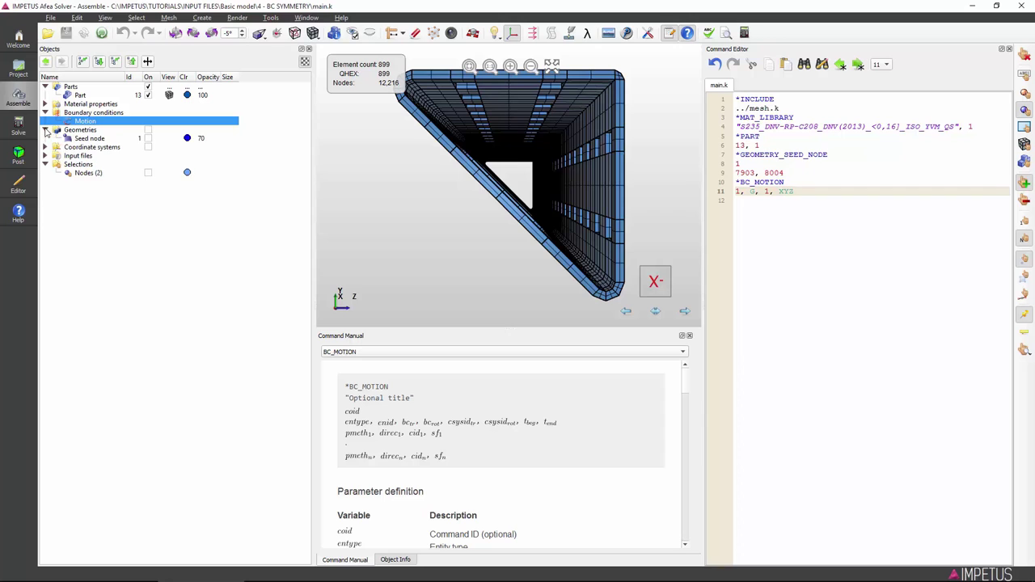
{"action": "left_click", "coordinate": [80, 138]}
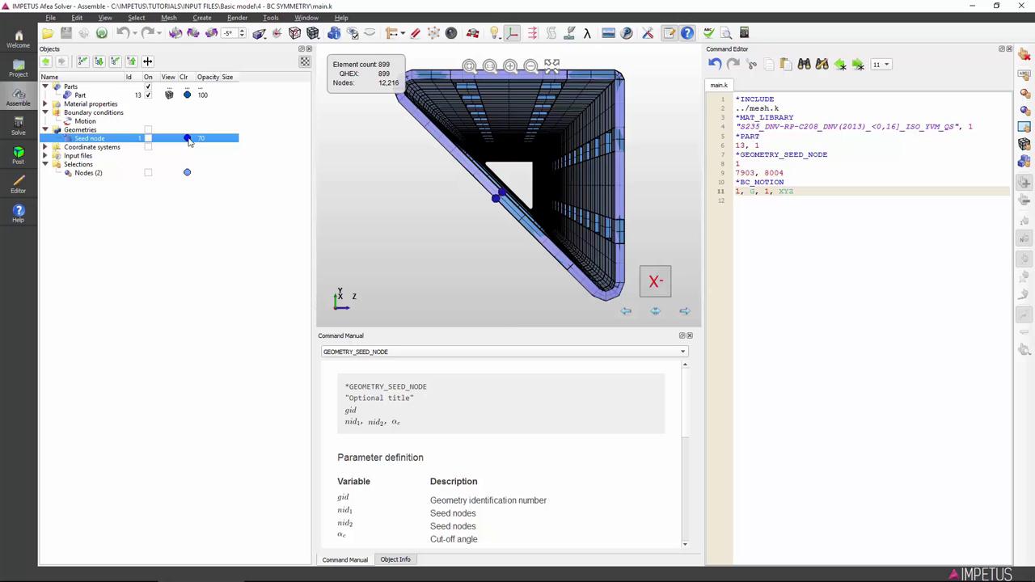
Recolour the Seed node geometry face from blue to red (#ff0004).
{"action": "left_click", "coordinate": [188, 139]}
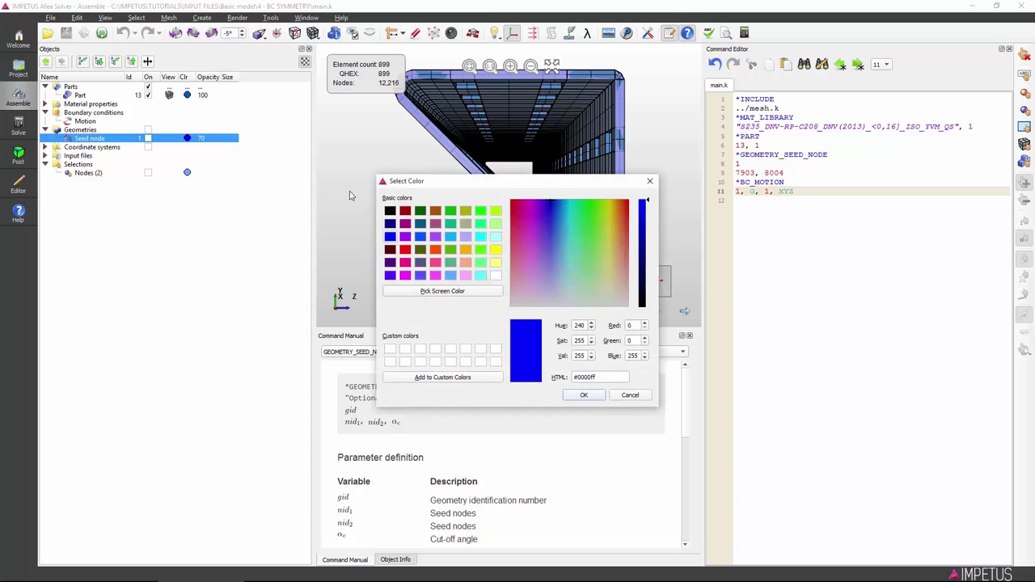
{"action": "left_click_drag", "start_coordinate": [530, 213], "coordinate": [506, 202]}
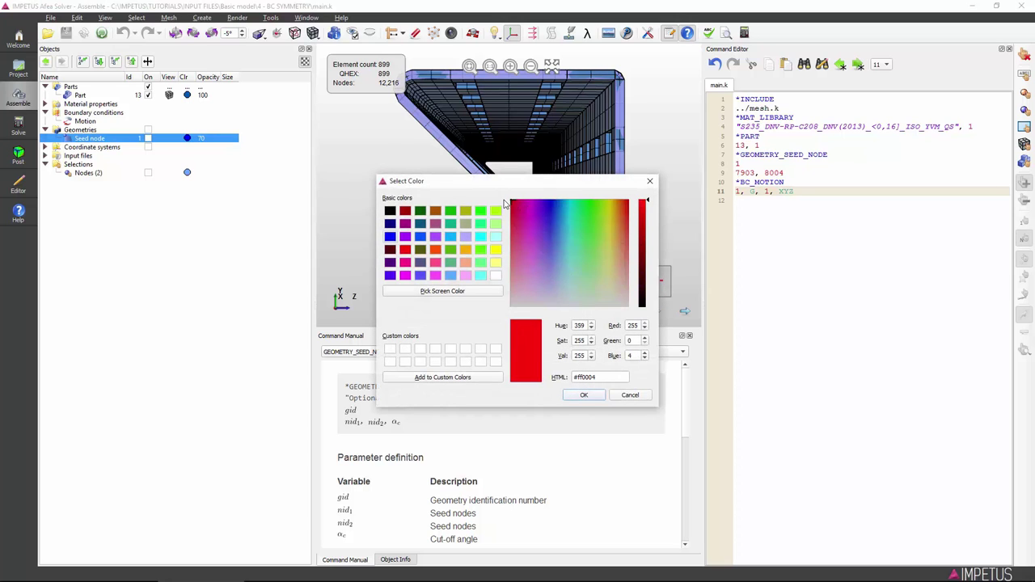
{"action": "left_click", "coordinate": [583, 395]}
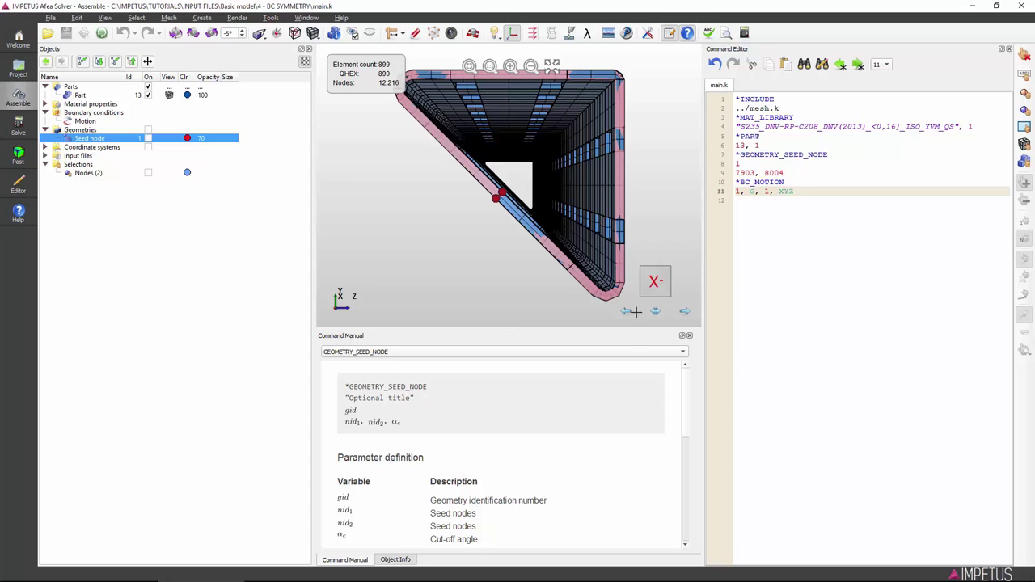